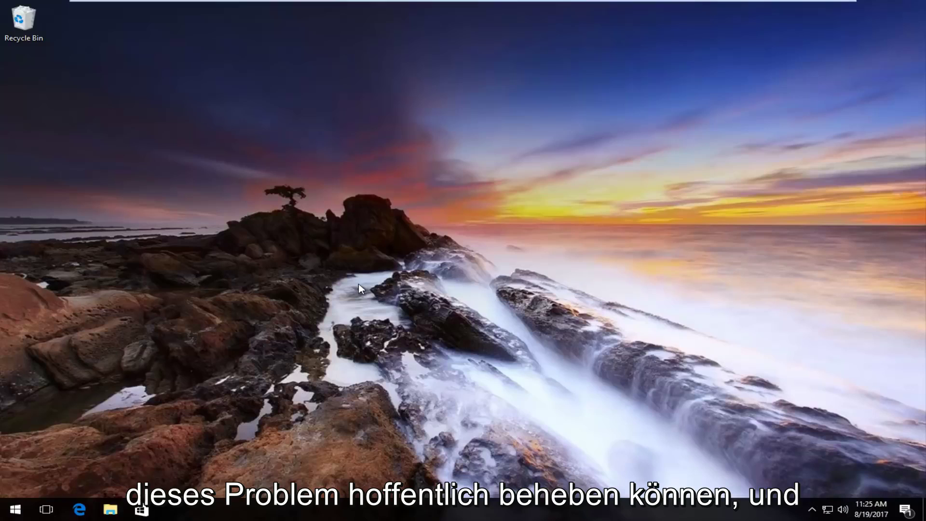
Search Start for 'activate' and open the Activation settings page showing Windows 10 Home
click(10, 510)
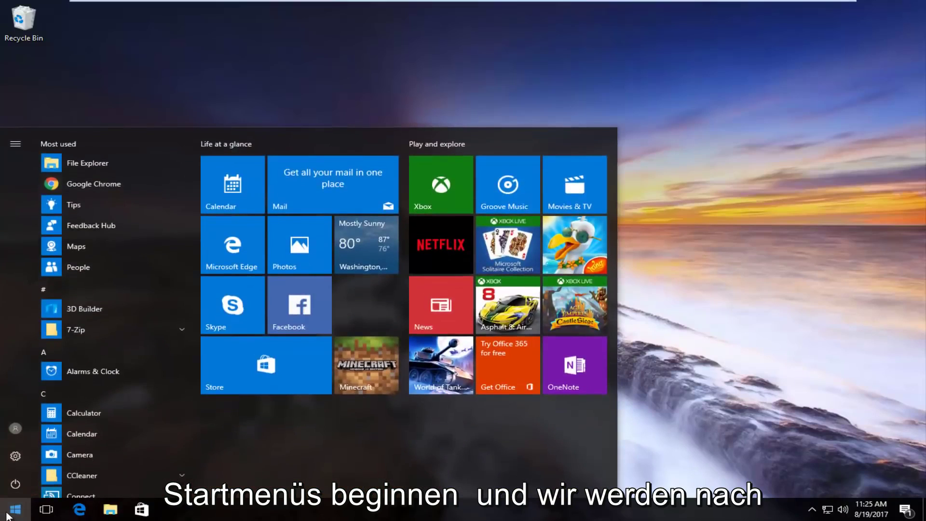
text(activat)
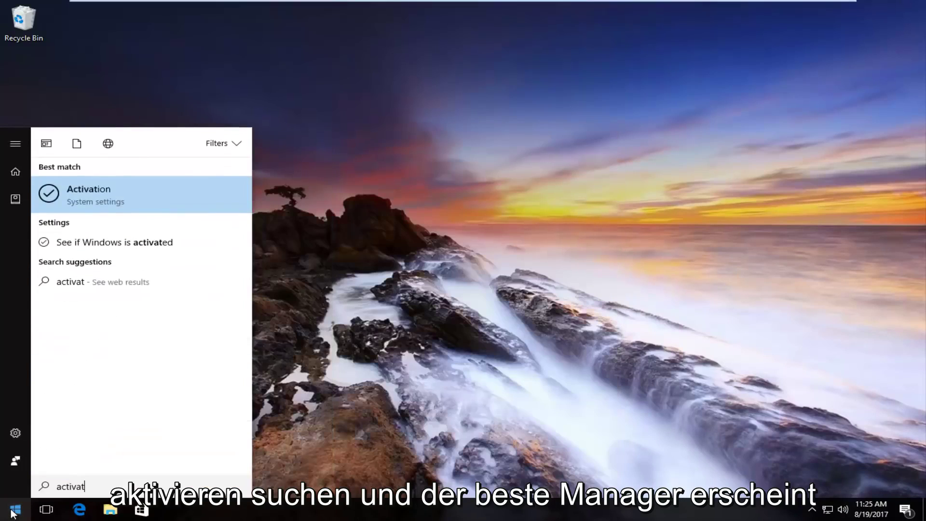
text(e)
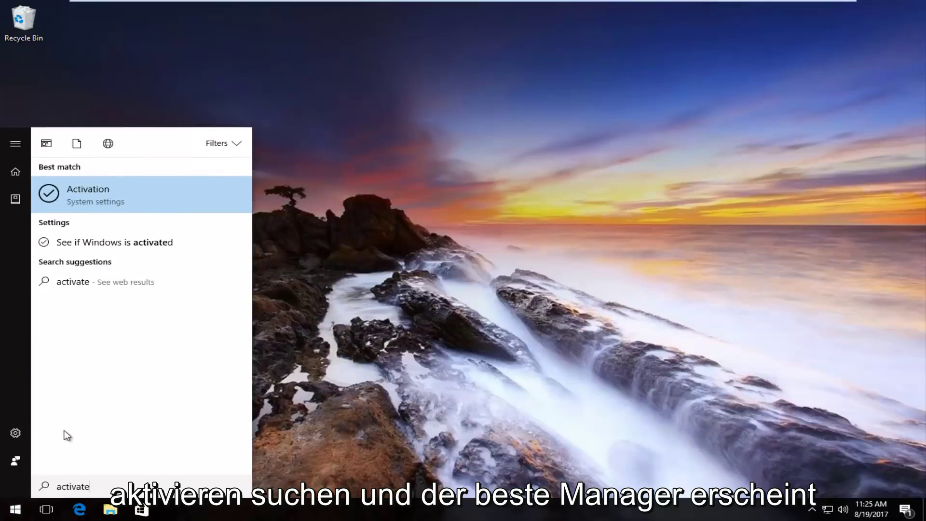
click(93, 198)
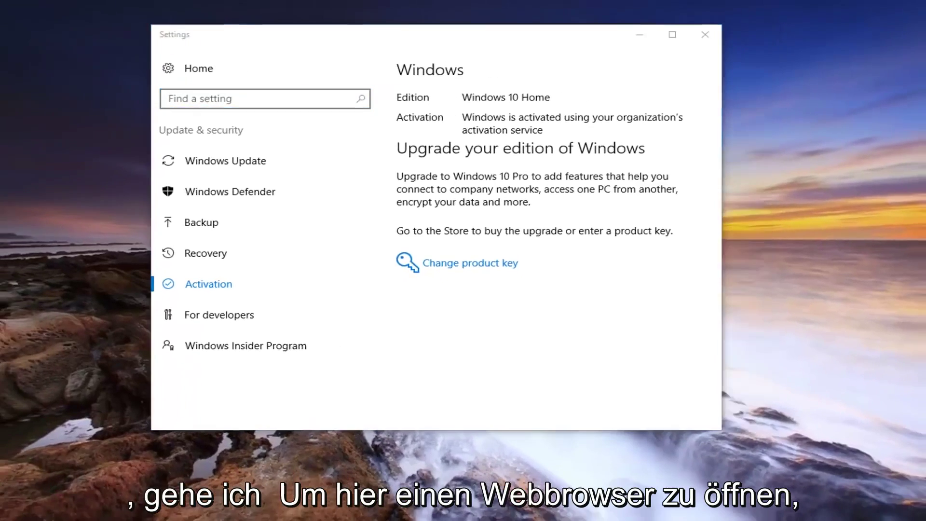
Launch Chrome, load google.com and search for 'troubleshoot windows 10 activation'
key(super)
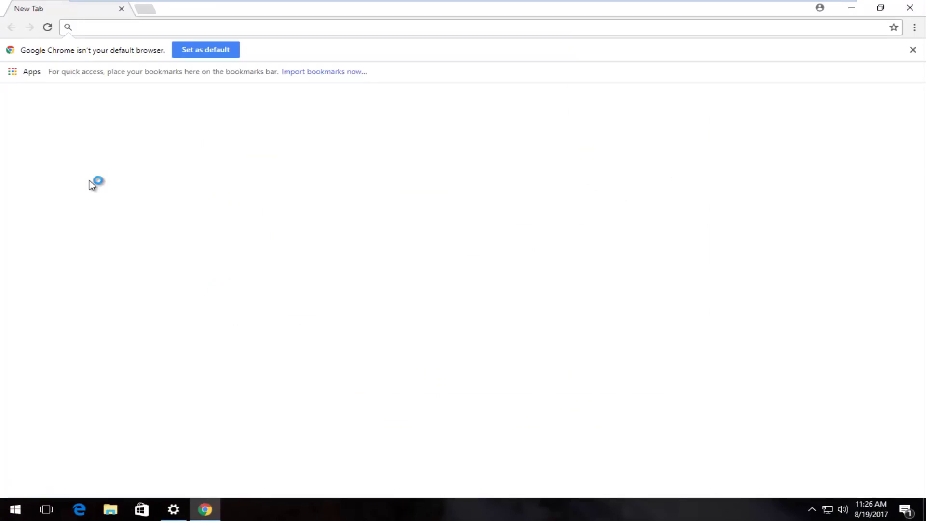
text(google.co)
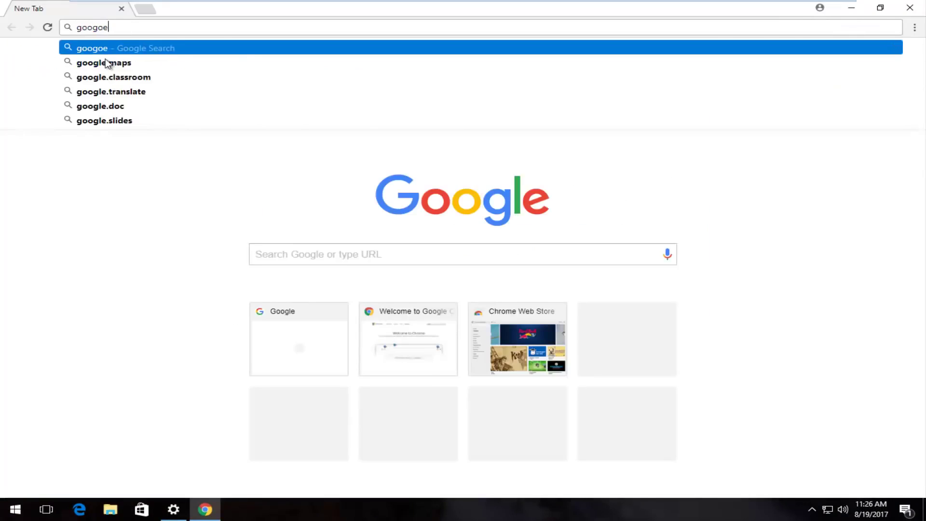
key(BackSpace)
text(le.com)
key(Return)
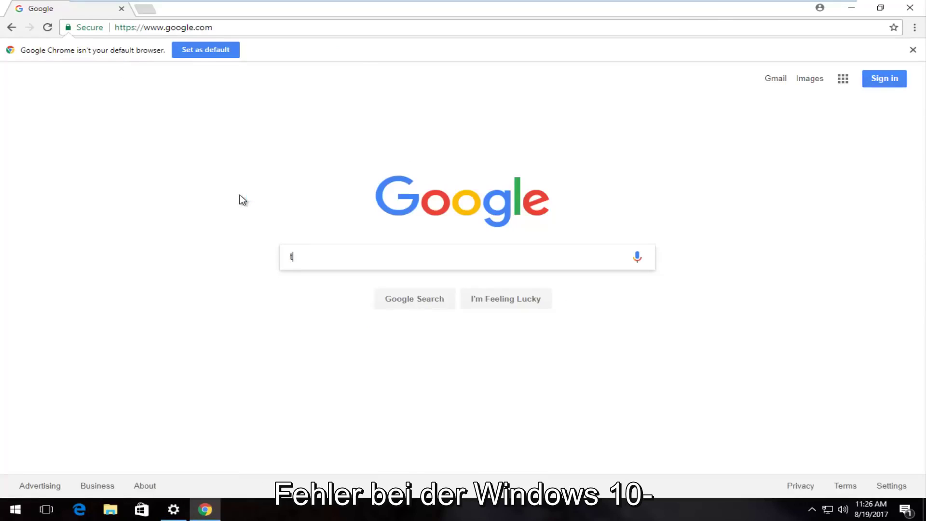
text(roubleshoot wind)
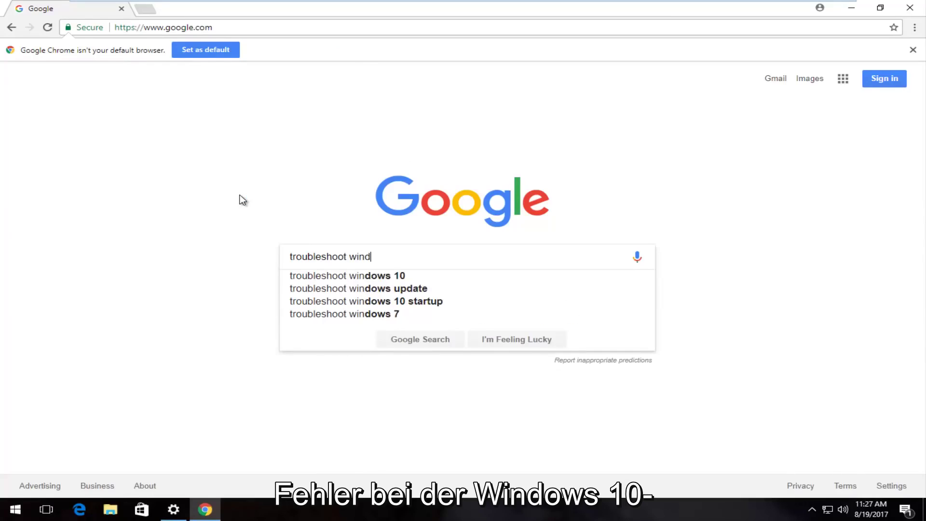
text(ows 10 activatio)
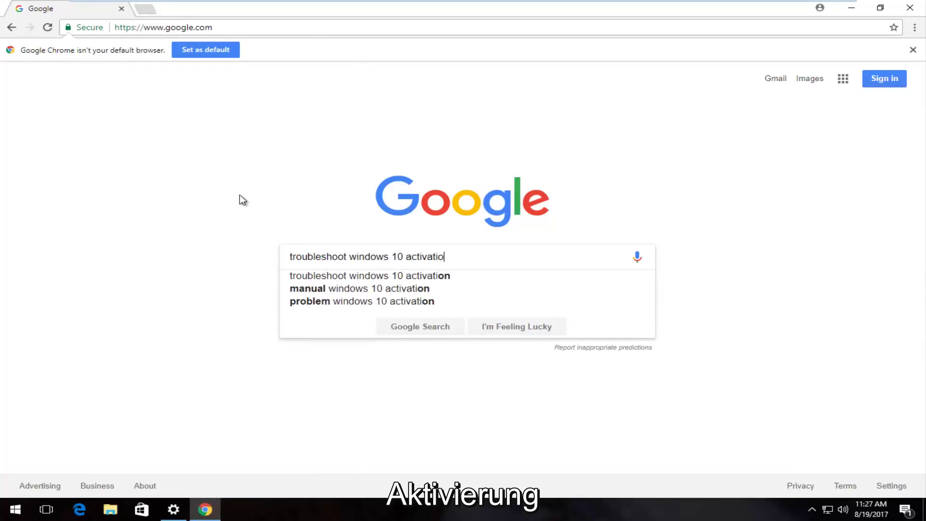
text(n)
key(Return)
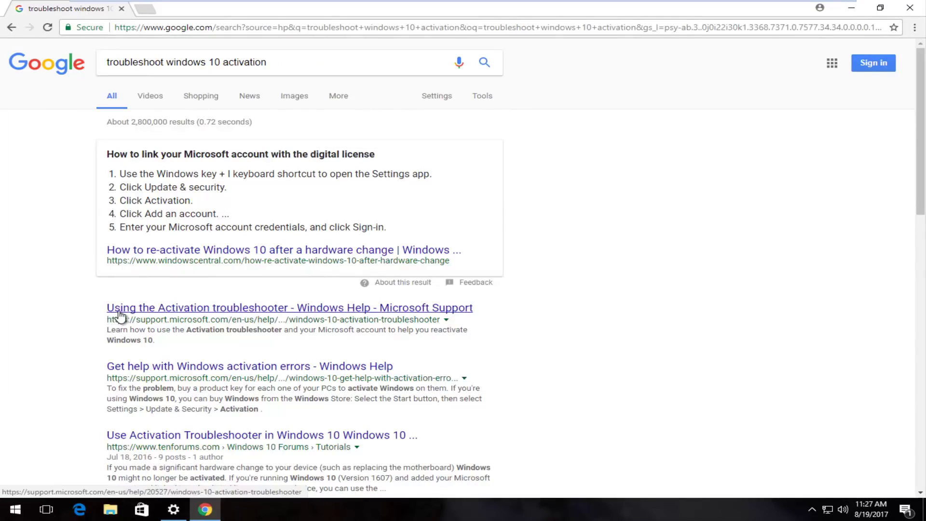
Open the 'Using the Activation troubleshooter' result and read down through the article
click(273, 313)
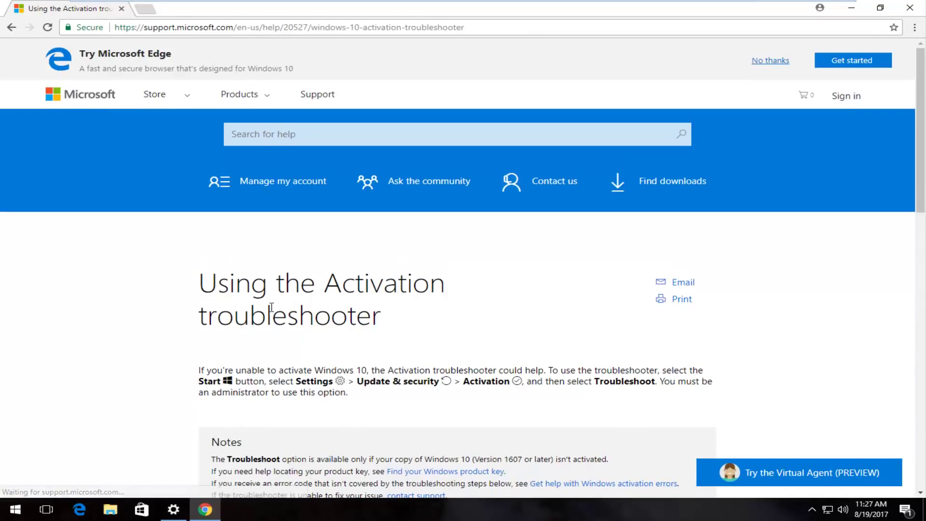
scroll(272, 308, down, 3)
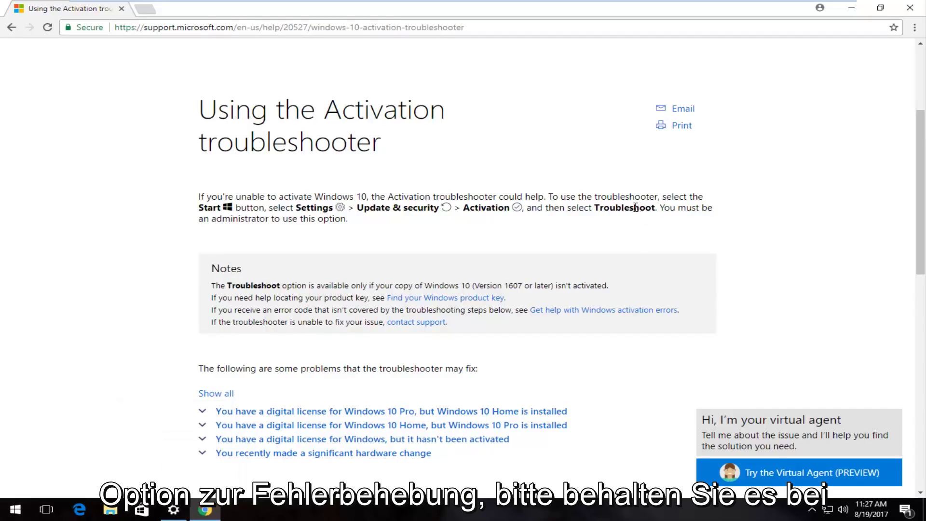
scroll(632, 210, down, 1)
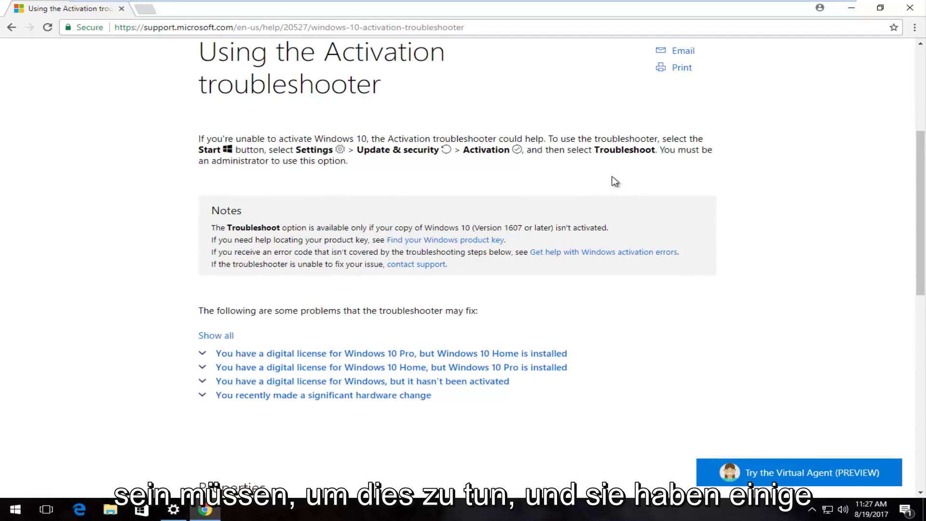
scroll(615, 182, down, 2)
scroll(308, 288, up, 1)
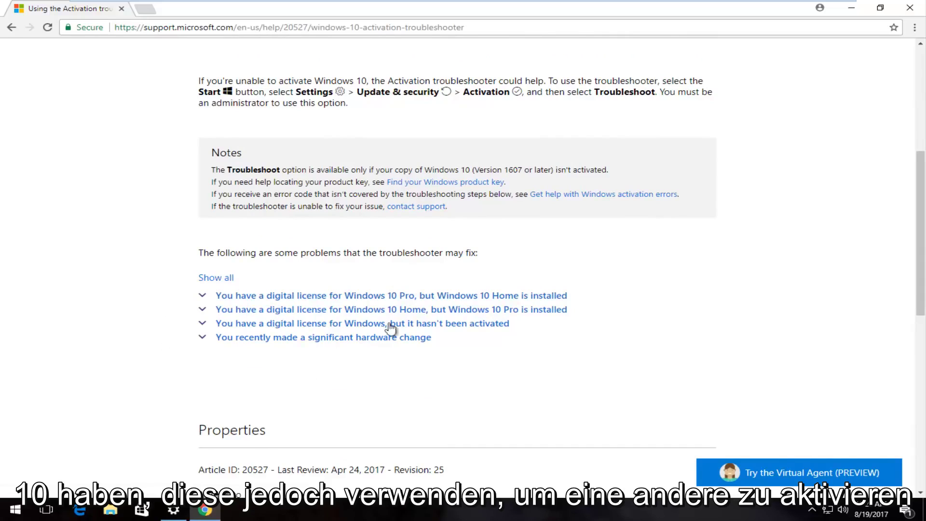
scroll(268, 362, down, 1)
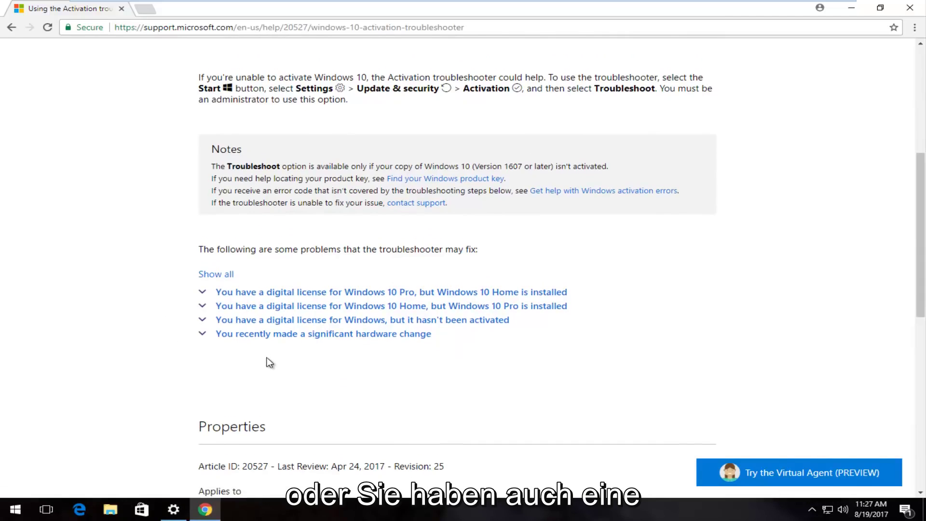
scroll(268, 362, down, 2)
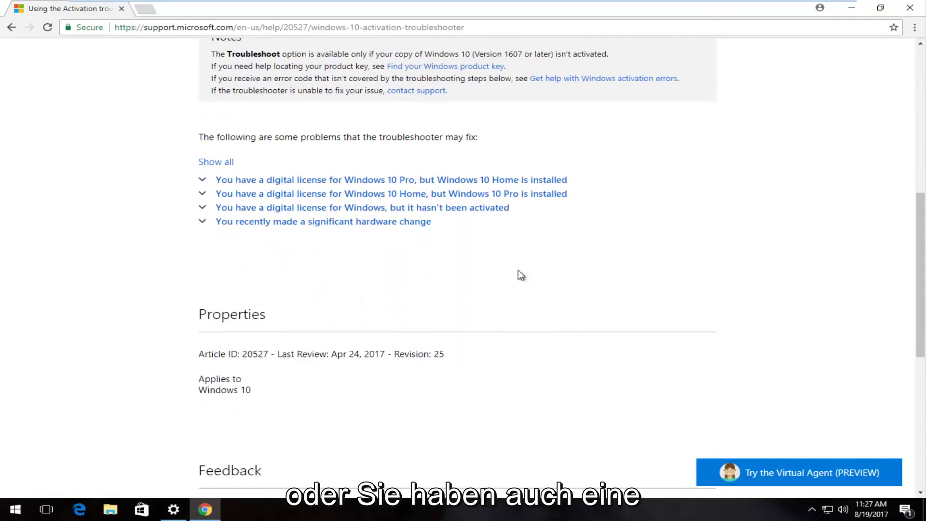
scroll(352, 327, up, 2)
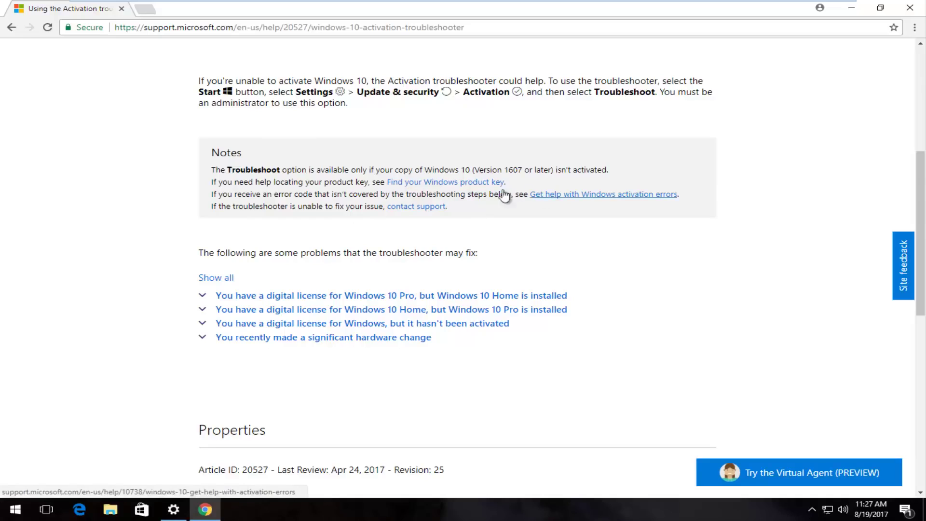
Follow the 'Get help with Windows activation errors' link and scroll down to its error-code table
click(646, 196)
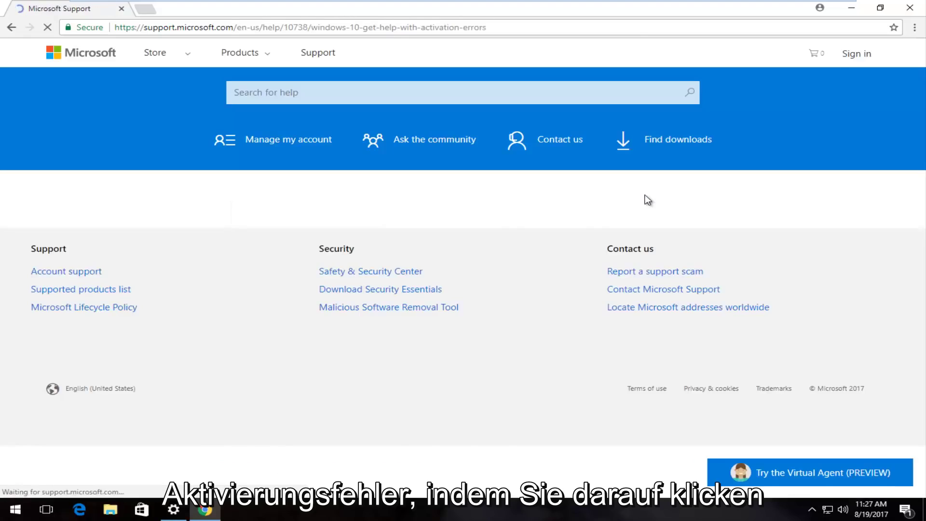
scroll(553, 232, down, 2)
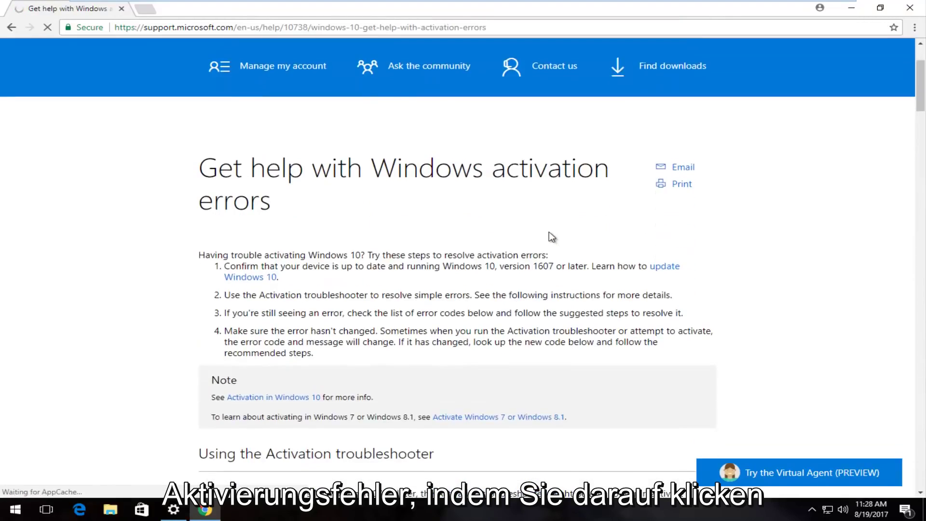
scroll(549, 231, down, 1)
scroll(545, 230, down, 1)
scroll(544, 231, down, 2)
scroll(544, 234, down, 3)
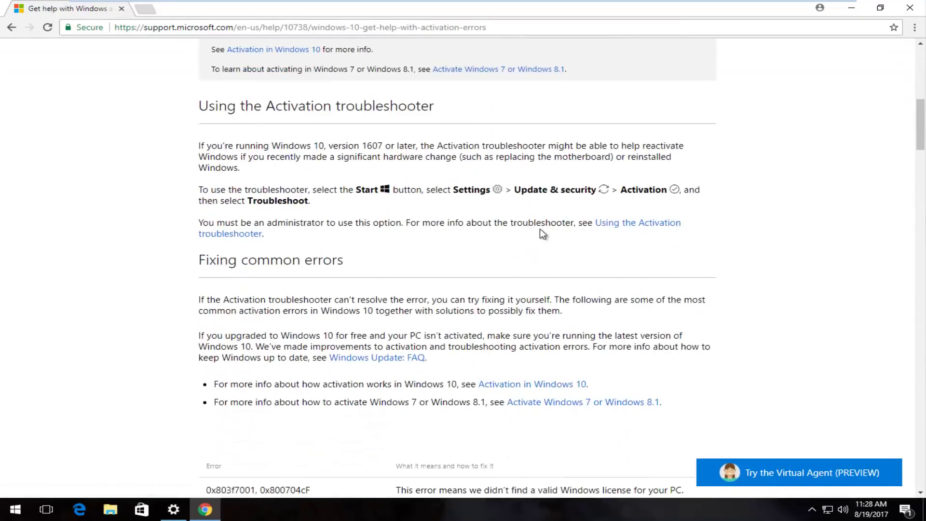
scroll(542, 230, down, 2)
scroll(541, 230, down, 2)
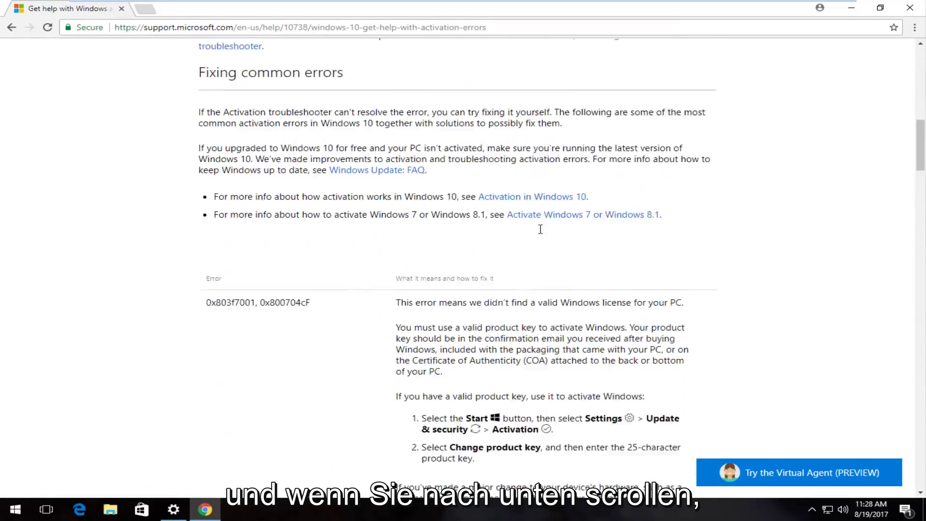
scroll(506, 231, down, 5)
scroll(452, 232, down, 2)
scroll(337, 208, down, 2)
scroll(309, 231, down, 1)
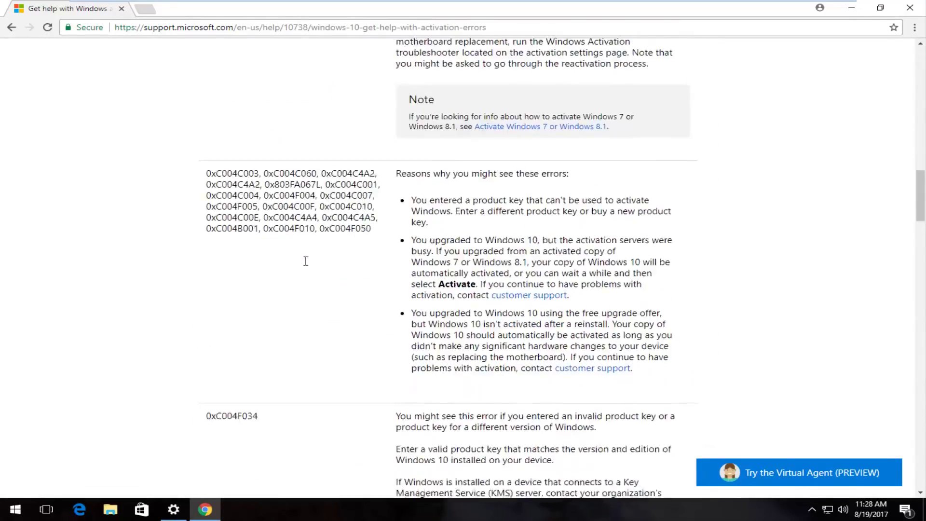
scroll(306, 263, down, 4)
scroll(290, 265, down, 3)
scroll(279, 262, down, 8)
scroll(279, 263, down, 6)
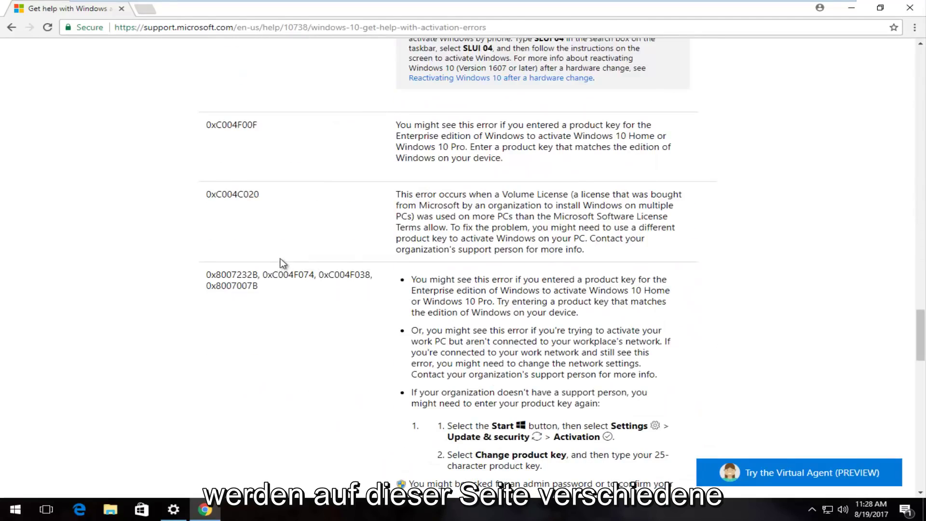
Briefly highlight error code 0xC004C020, then keep scrolling through the remaining error codes
double_click(251, 192)
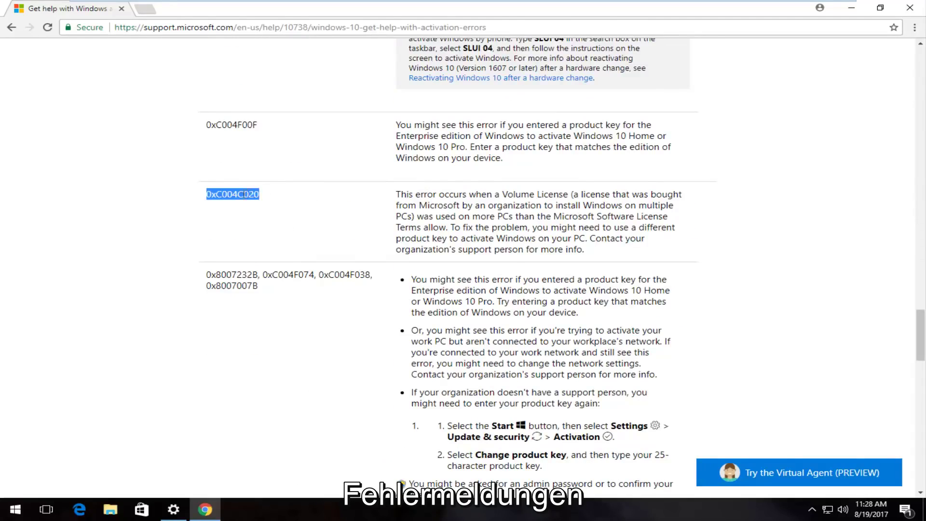
click(246, 184)
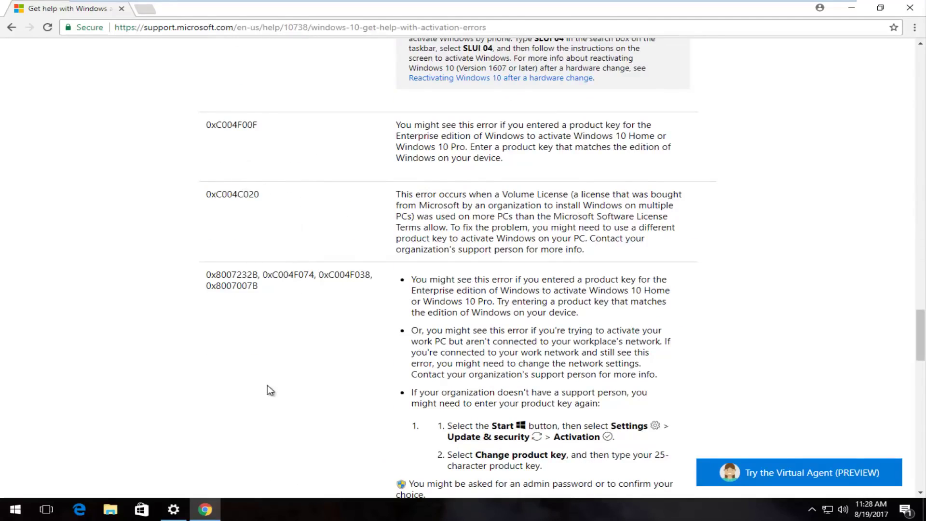
scroll(270, 384, down, 4)
scroll(275, 375, down, 6)
scroll(377, 323, down, 8)
scroll(379, 324, down, 3)
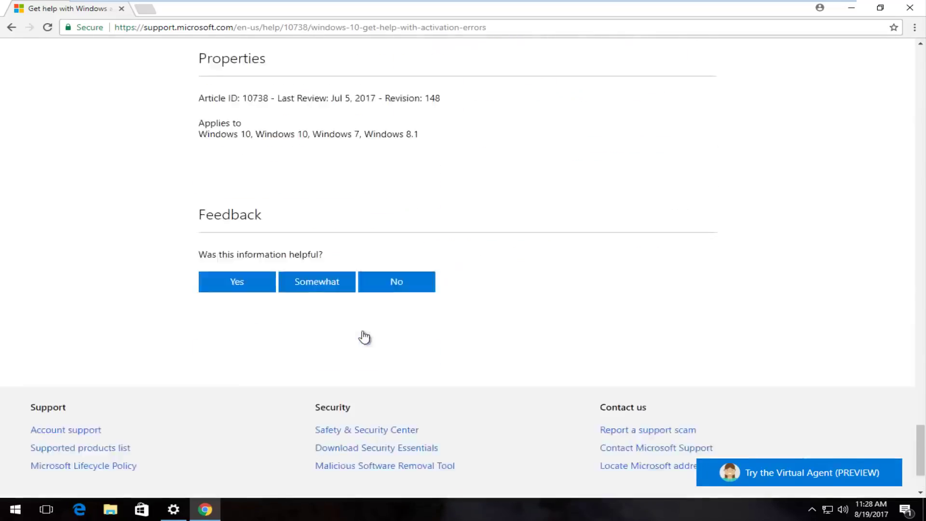
scroll(361, 338, up, 10)
scroll(360, 341, up, 2)
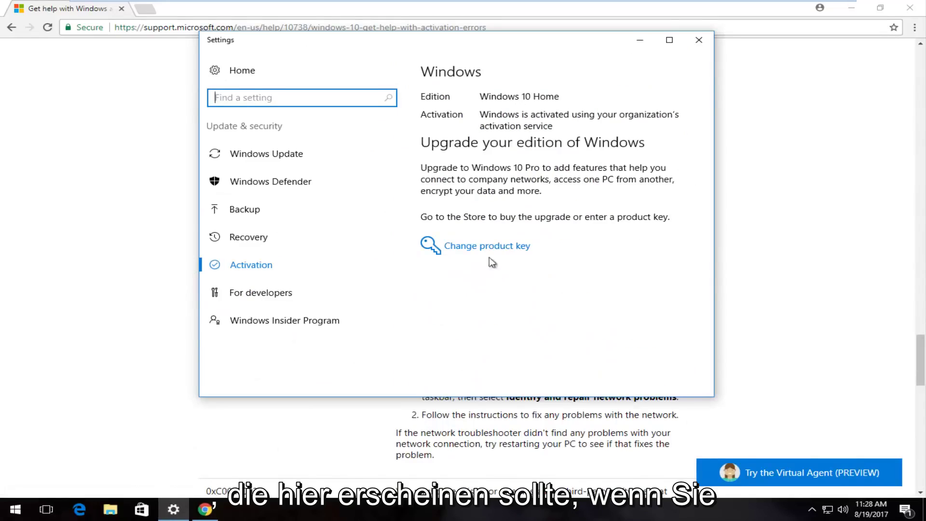
Close the Chrome window and then the Activation Settings window, leaving the desktop
click(792, 150)
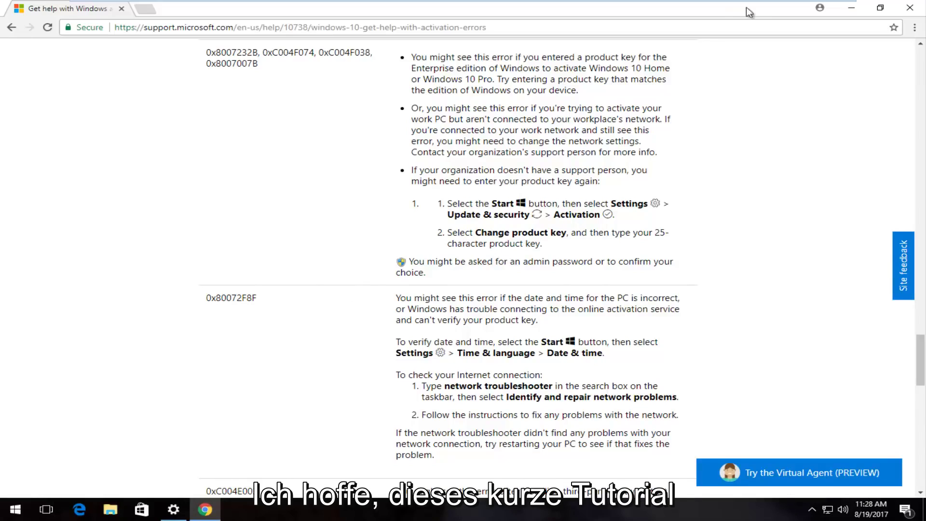
click(909, 8)
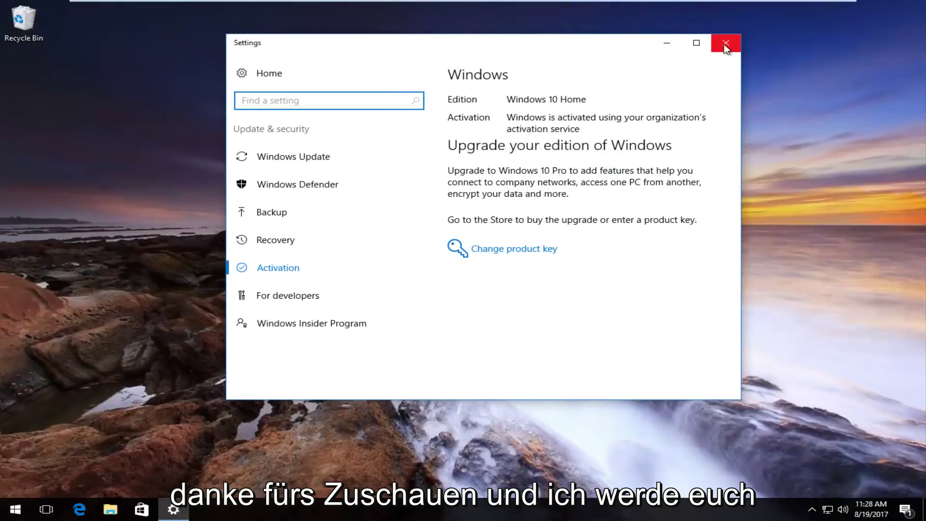
click(726, 46)
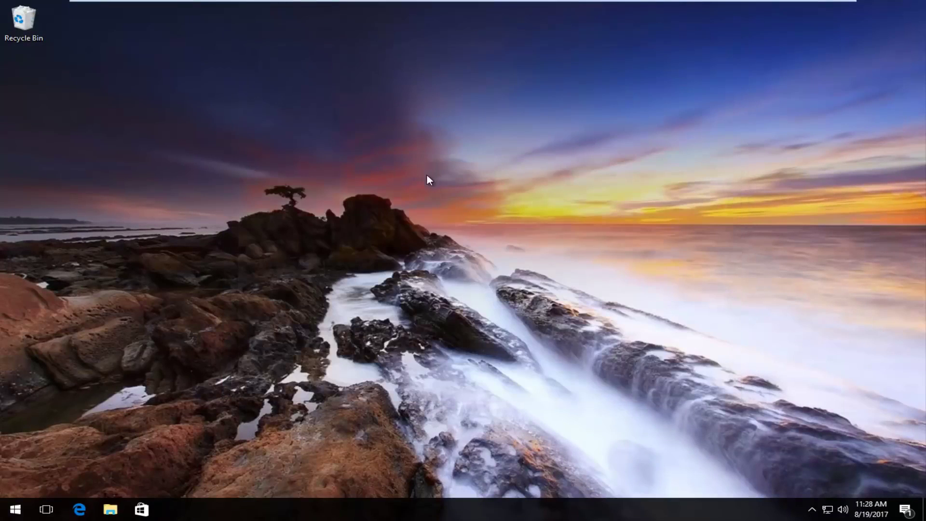